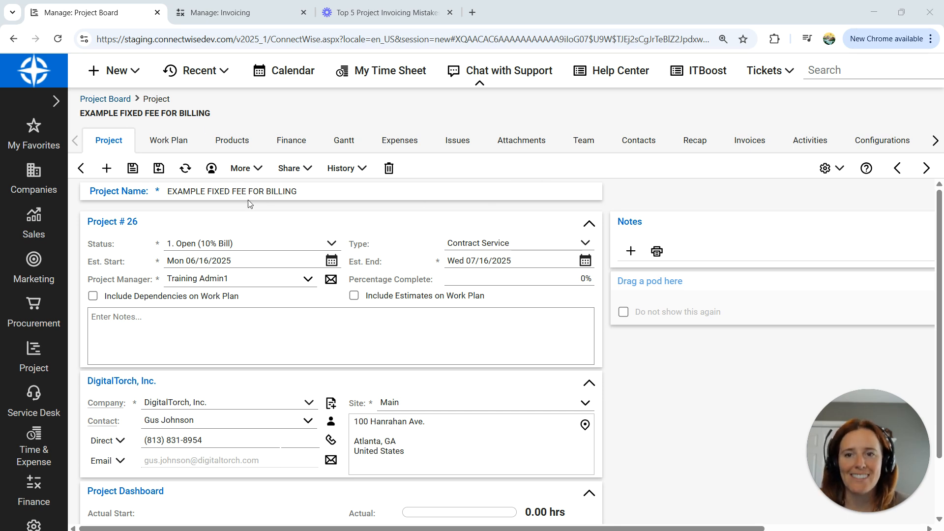
# Step: Open the EXAMPLE FIXED FEE FOR BILLING project from the Project Board
pyautogui.click(231, 16)
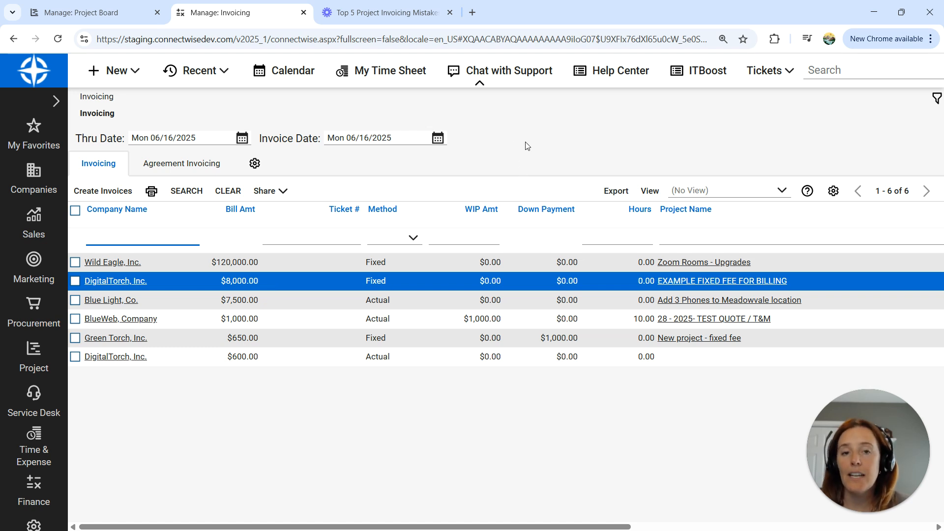
pyautogui.click(97, 18)
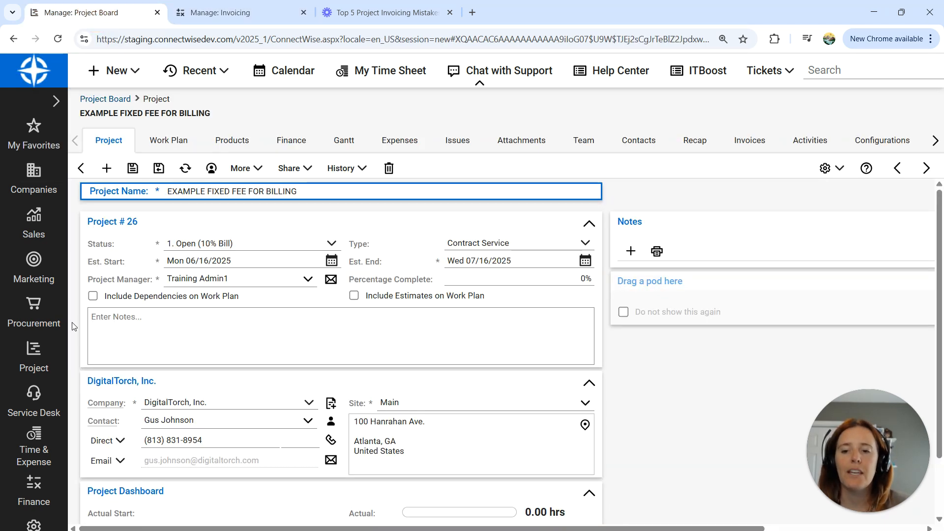
pyautogui.click(32, 355)
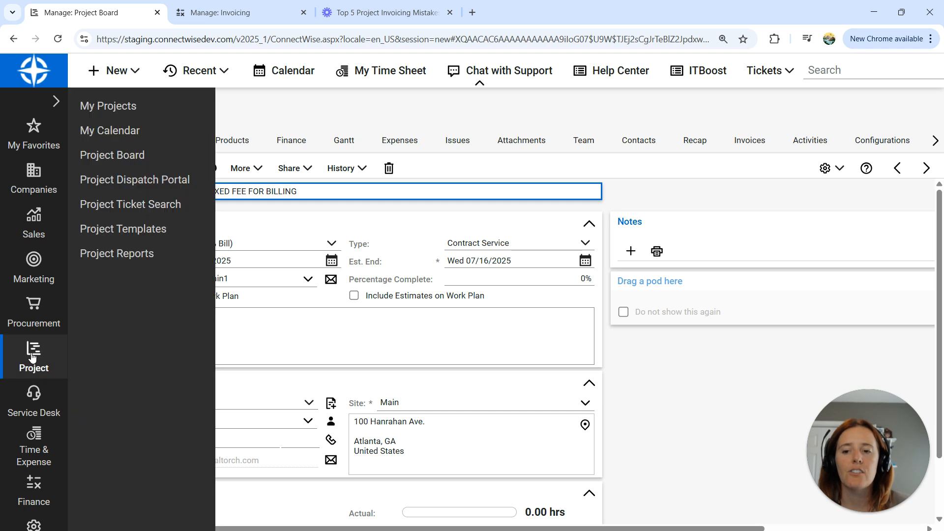
pyautogui.click(137, 155)
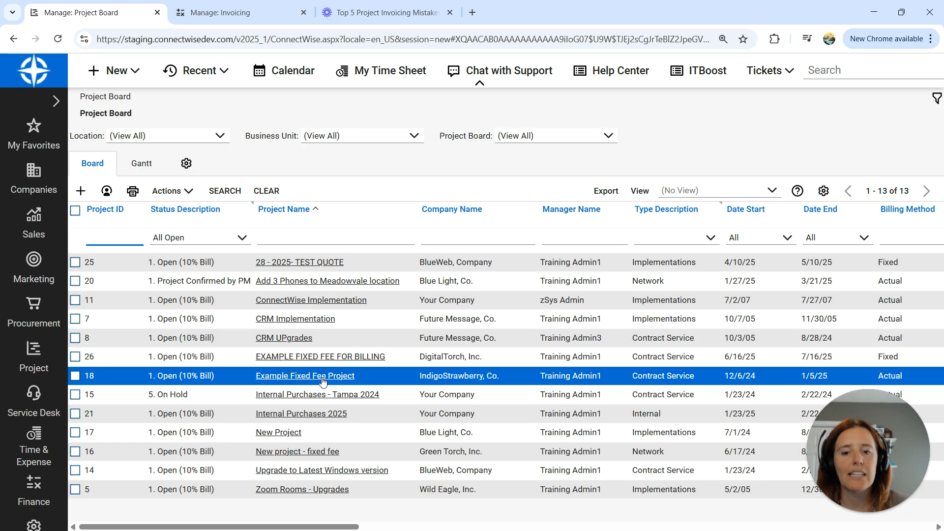
pyautogui.click(323, 356)
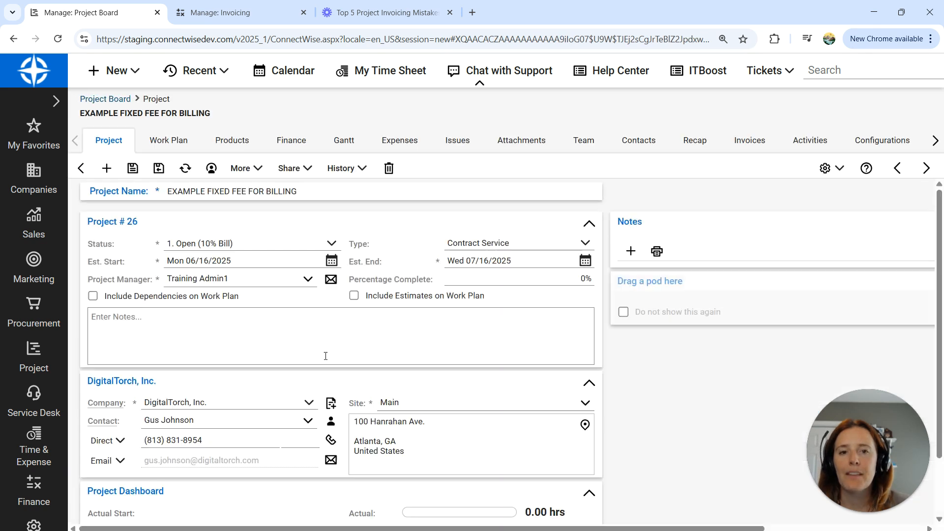
# Step: Restrict the down payment to this project in its finance settings and save the record
pyautogui.click(283, 148)
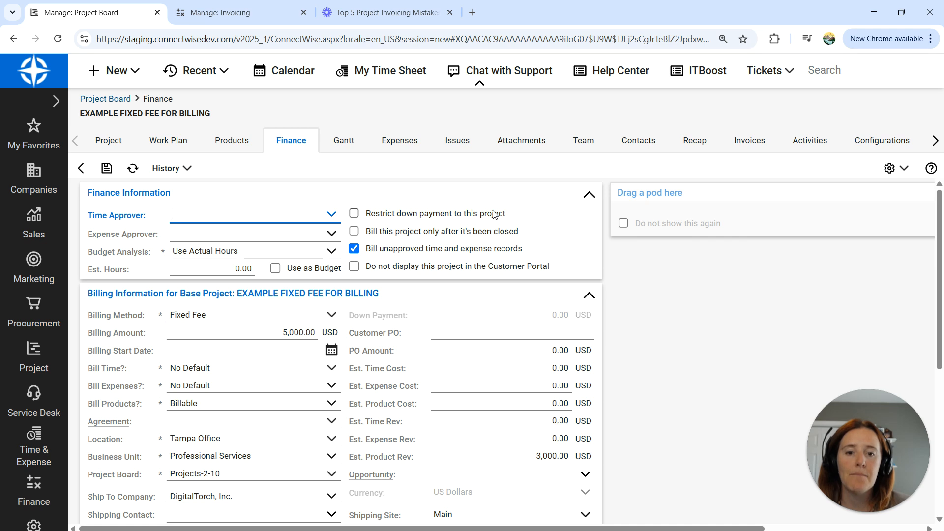
pyautogui.click(353, 214)
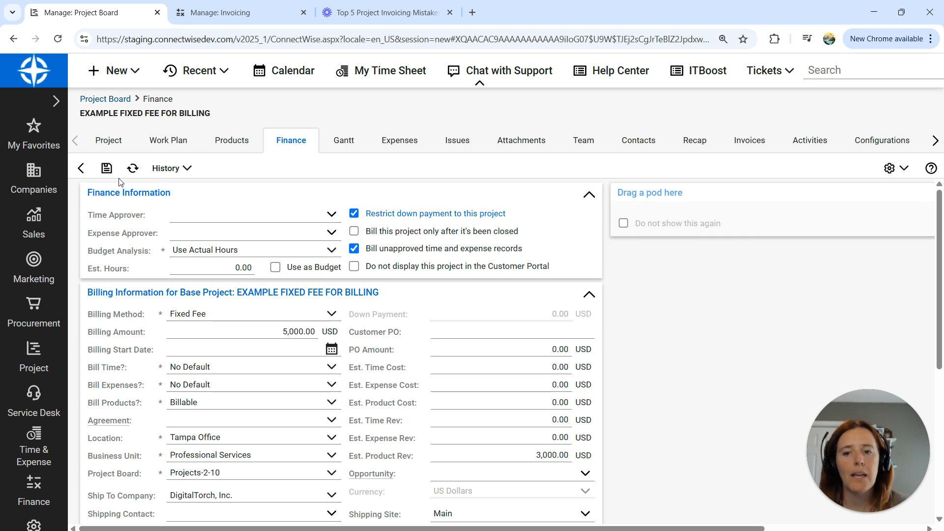
pyautogui.click(107, 168)
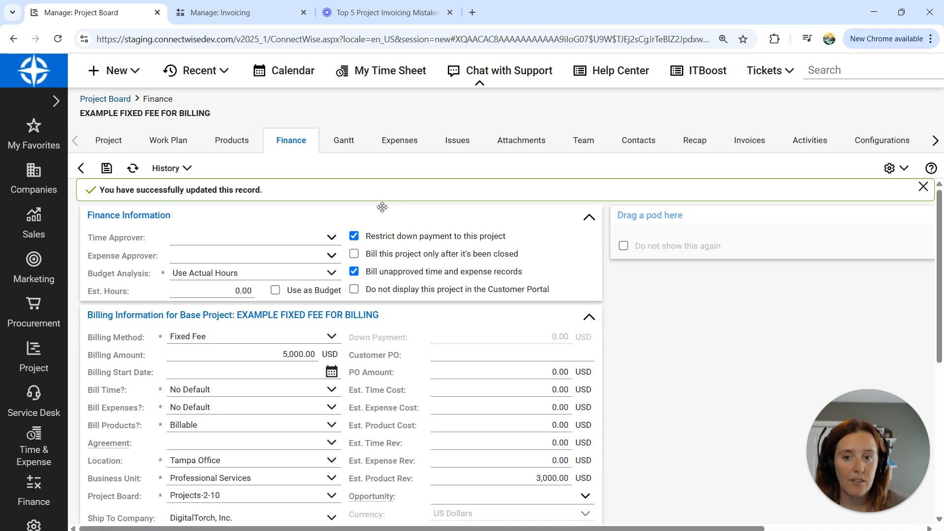
# Step: Copy the company name DigitalTorch, Inc. from the project's main details
pyautogui.click(108, 141)
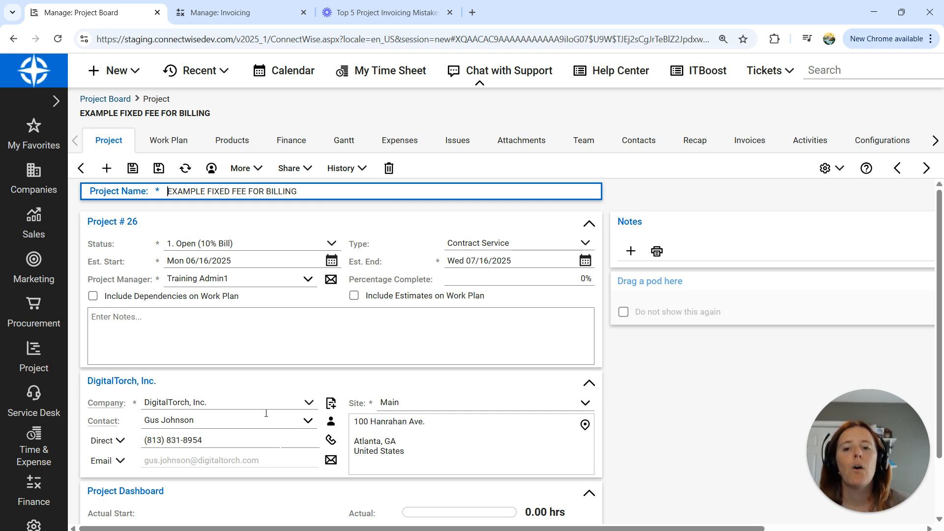
pyautogui.click(246, 403)
pyautogui.hotkey('ctrl', 'c')
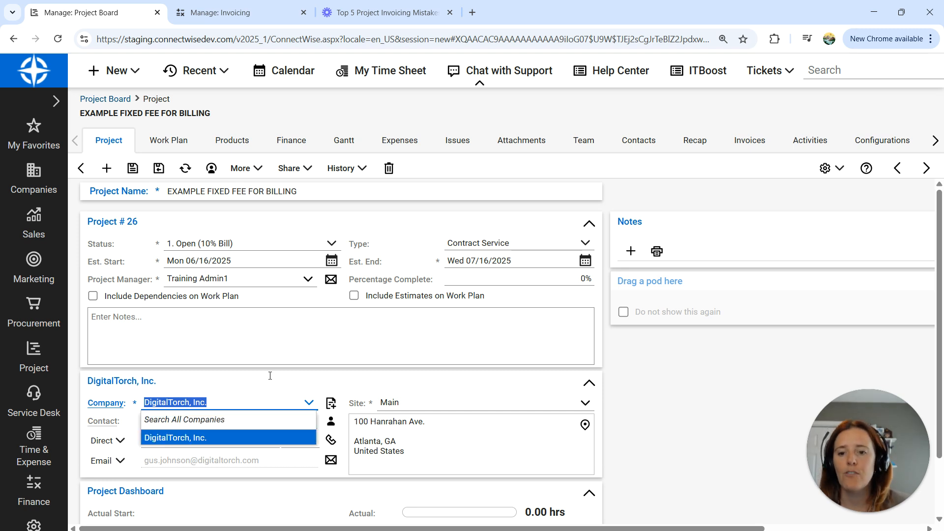
pyautogui.click(646, 393)
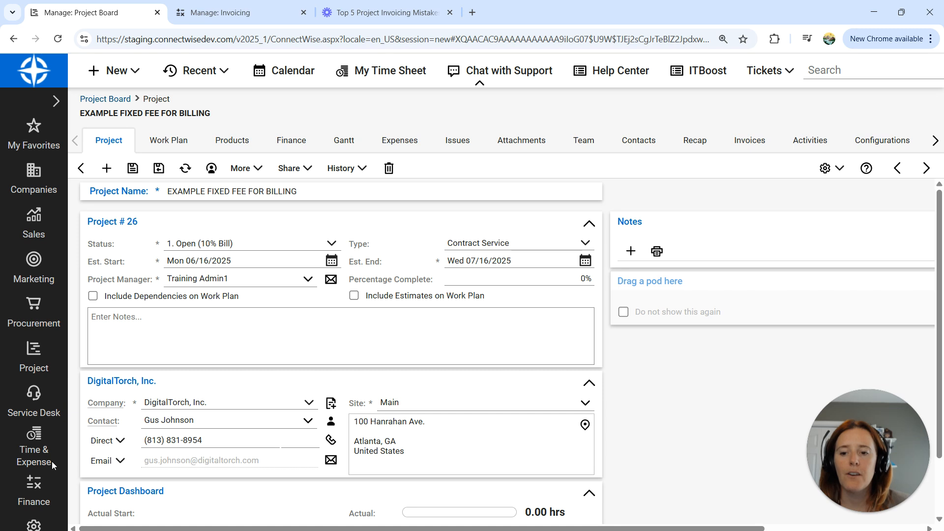
# Step: Start a new special invoice with DigitalTorch, Inc. as the company
pyautogui.click(39, 488)
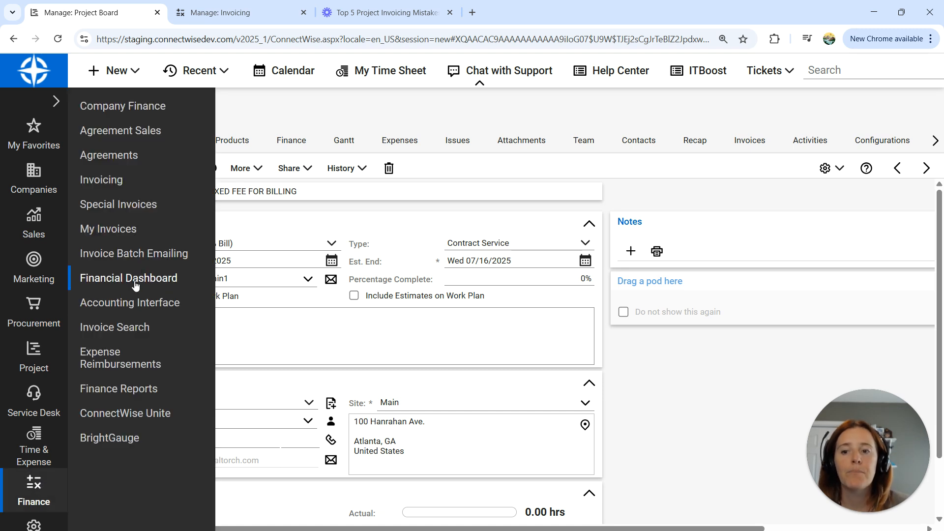
pyautogui.click(146, 207)
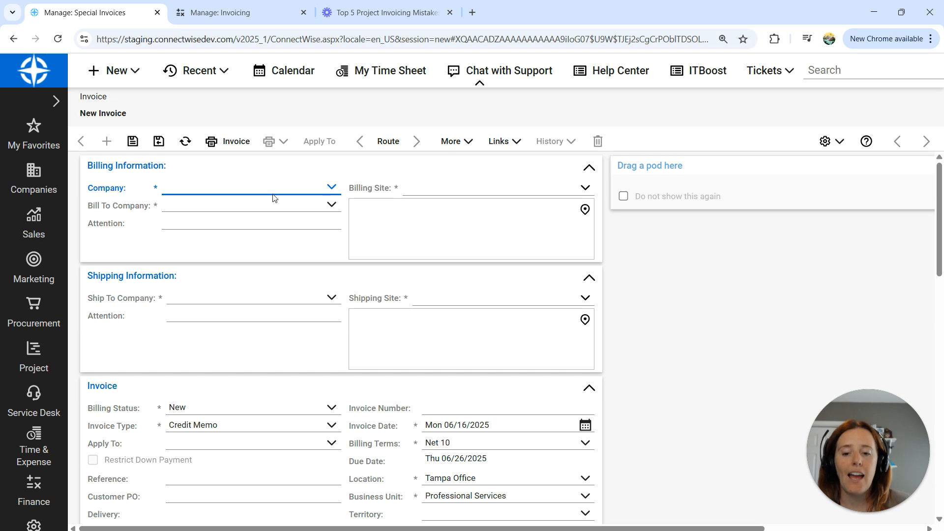
pyautogui.hotkey('ctrl', 'v')
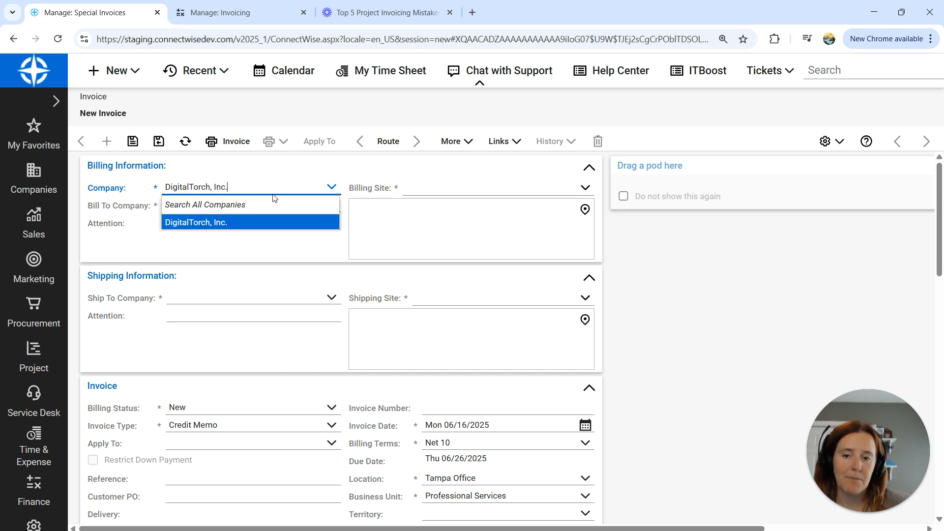
pyautogui.click(281, 218)
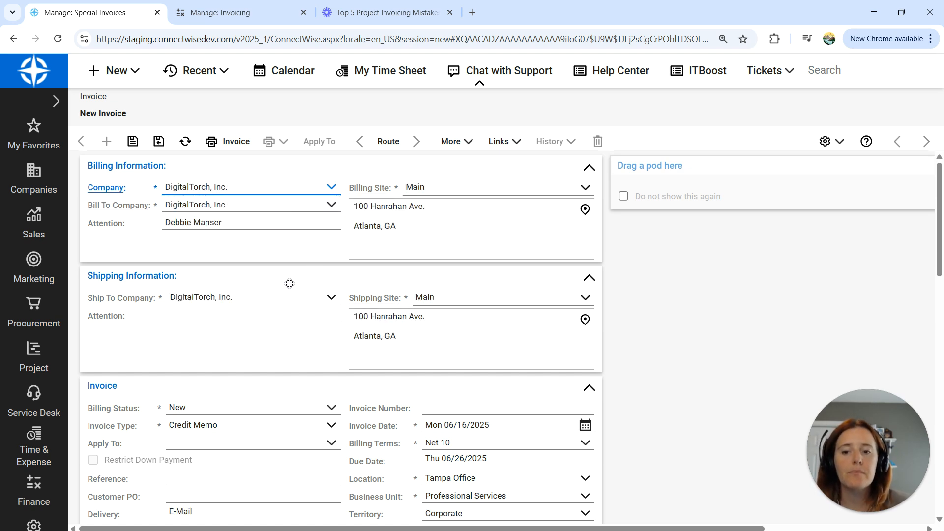
# Step: Set the invoice type to Down Payment and apply it to Project / EXAMPLE FIXED FEE FOR BILLING
pyautogui.scroll(-3, 298, 284)
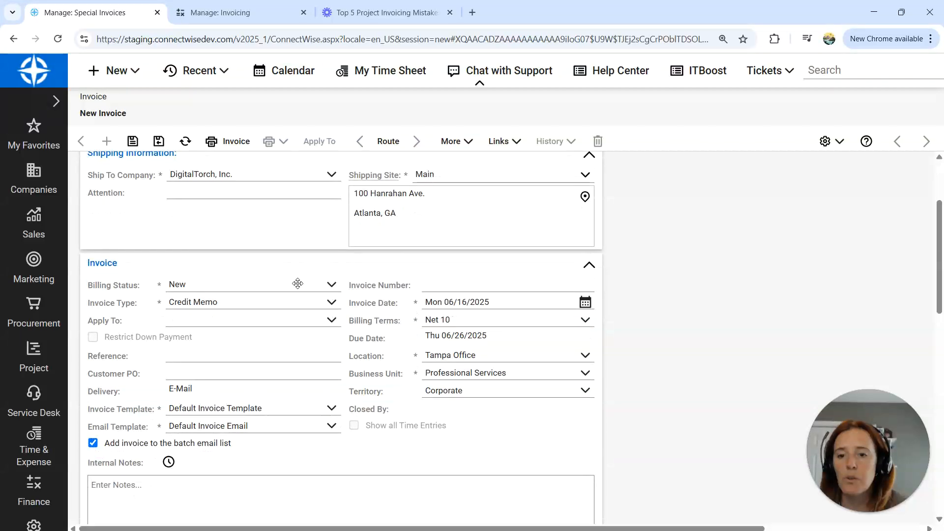
pyautogui.click(332, 302)
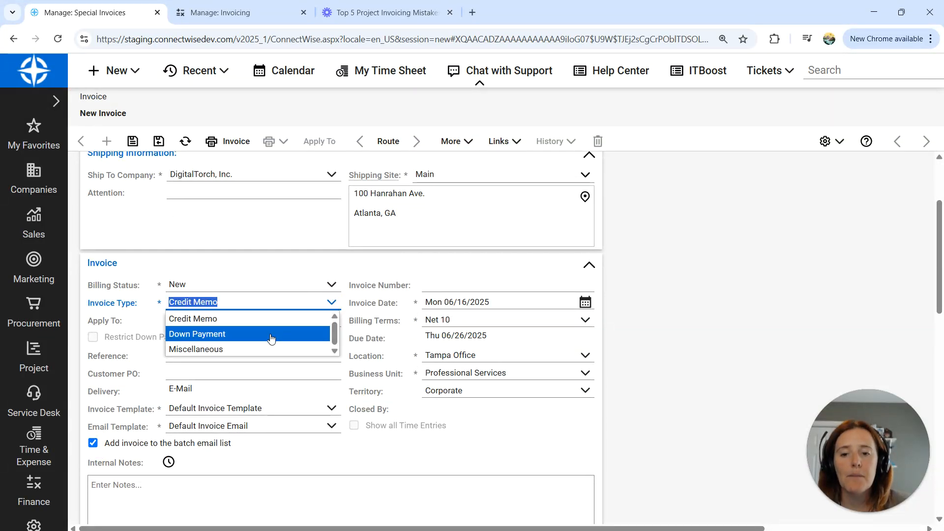
pyautogui.click(270, 334)
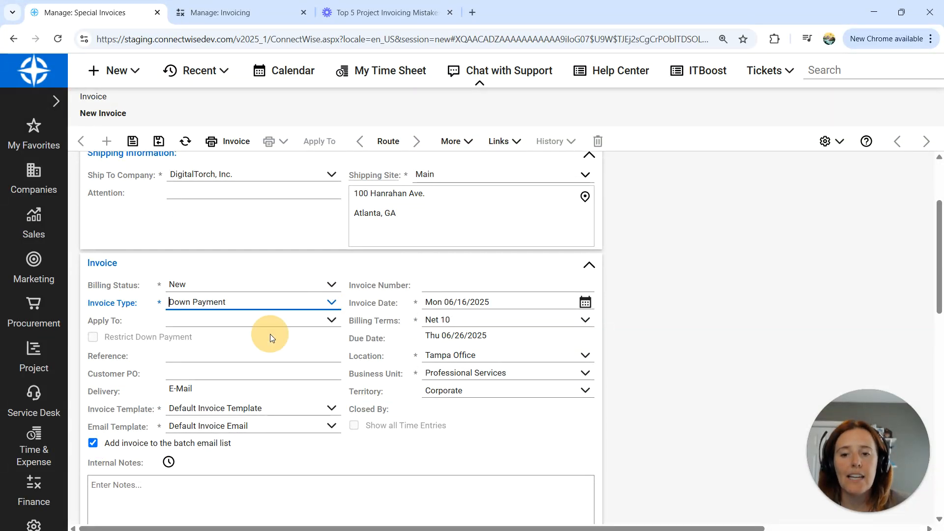
pyautogui.click(331, 322)
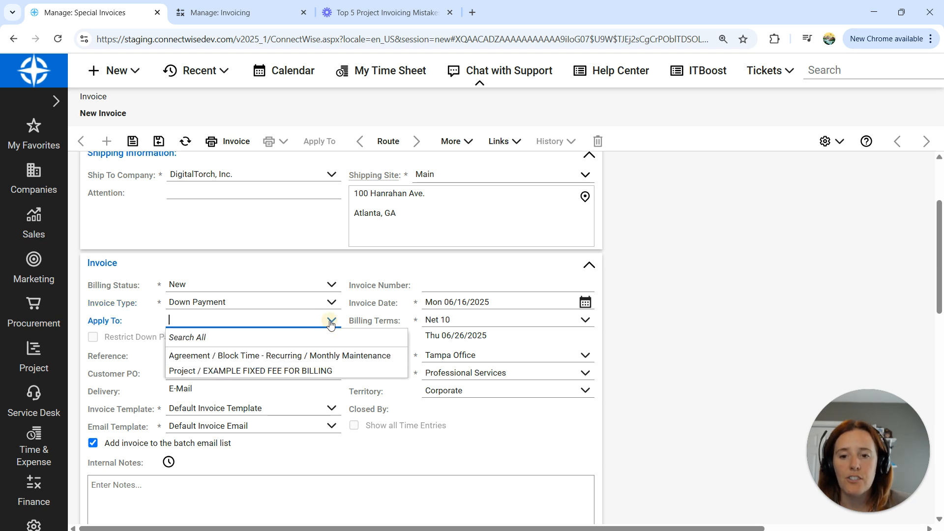
pyautogui.click(273, 371)
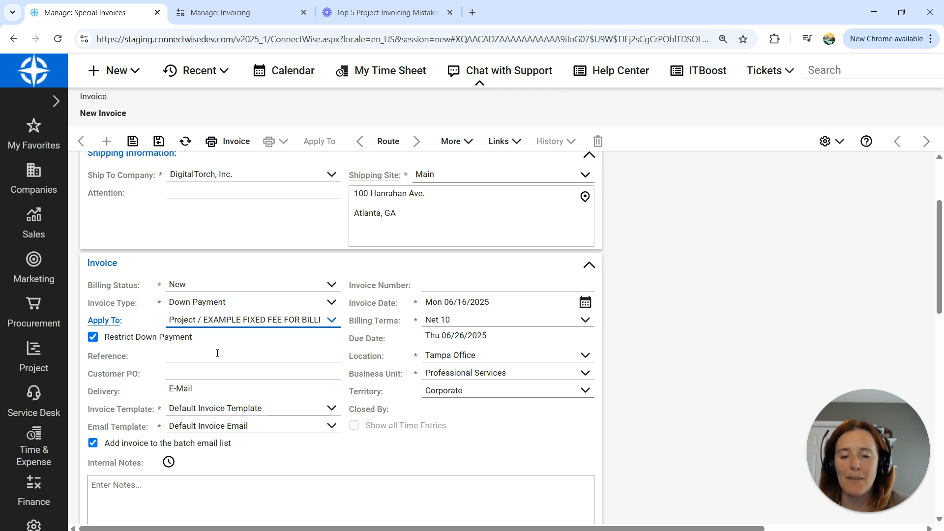
# Step: Set the invoice's Down Payment Total to 3,000.00 USD and save the invoice
pyautogui.scroll(-5, 217, 357)
pyautogui.scroll(-6, 219, 356)
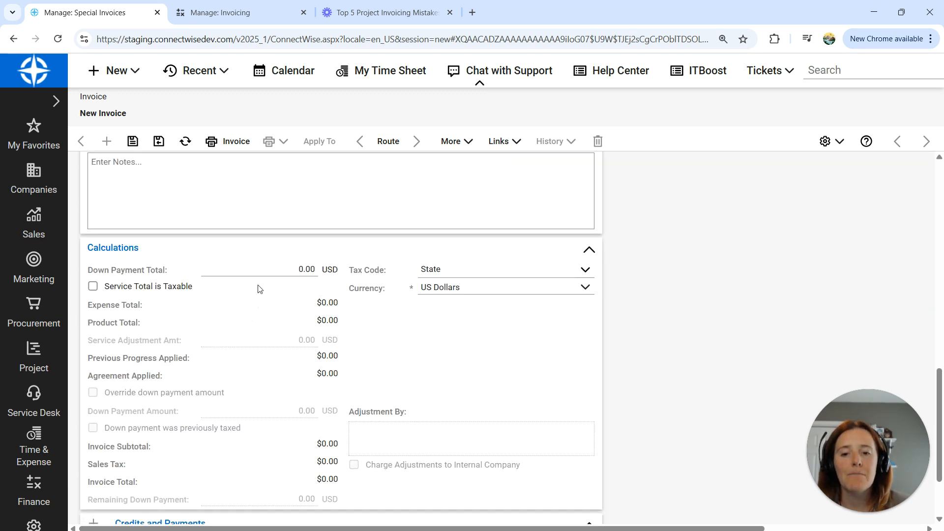
pyautogui.click(274, 272)
pyautogui.write('3000')
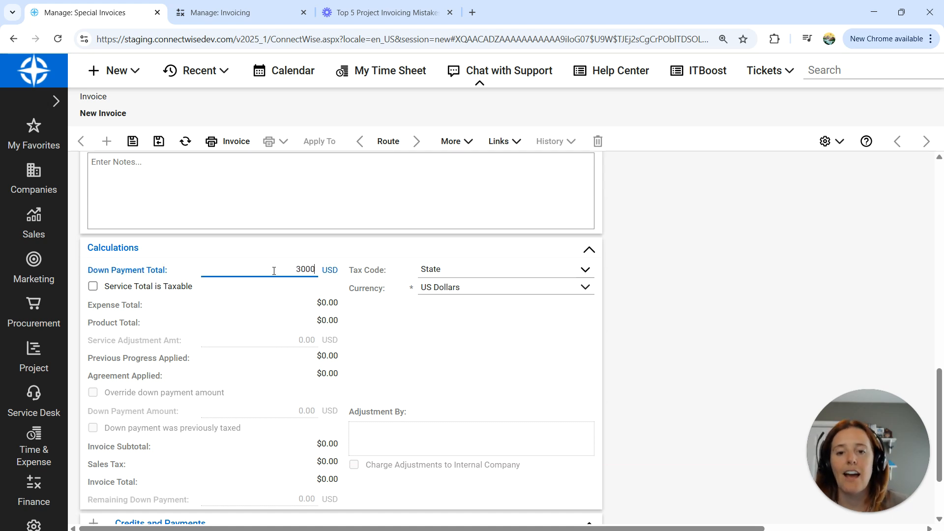
pyautogui.click(421, 340)
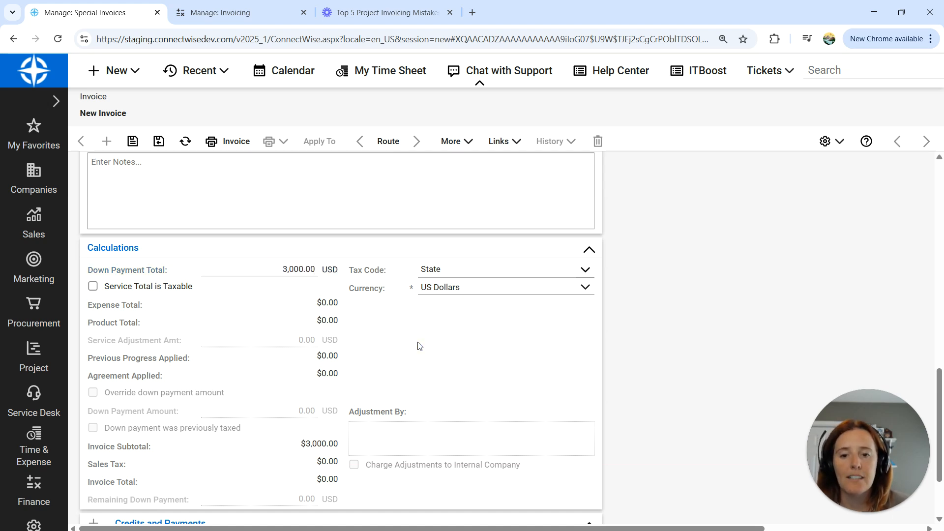
pyautogui.click(132, 141)
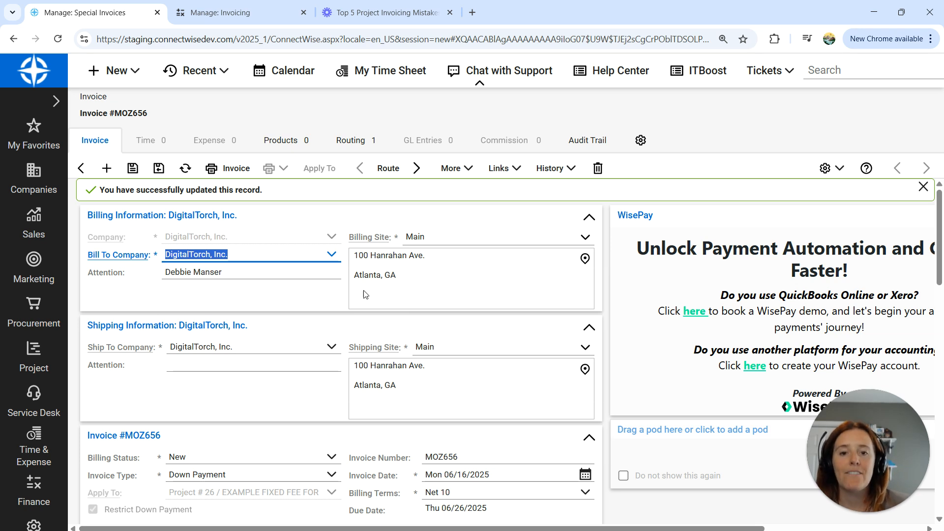
pyautogui.scroll(-2, 338, 297)
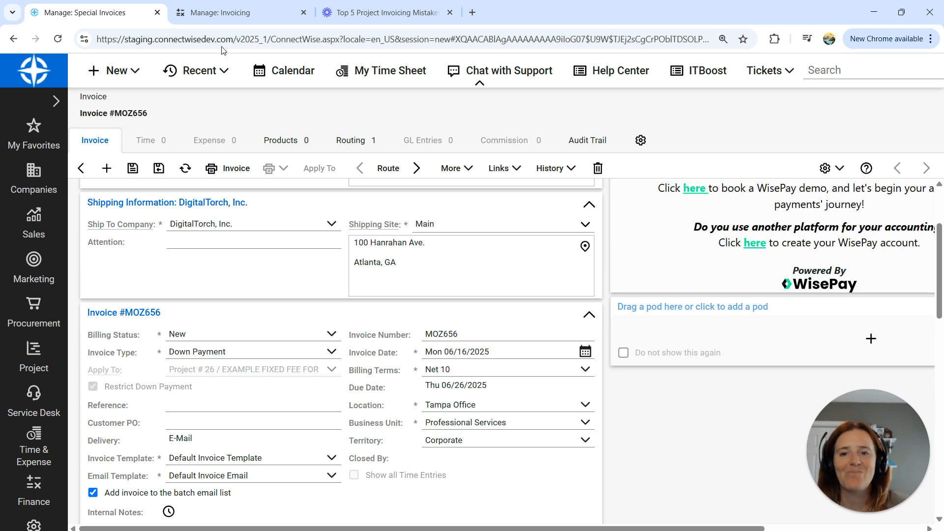
# Step: Reopen the Invoicing list, search all billable items and check the down payment for EXAMPLE FIXED FEE FOR BILLING
pyautogui.moveTo(226, 18)
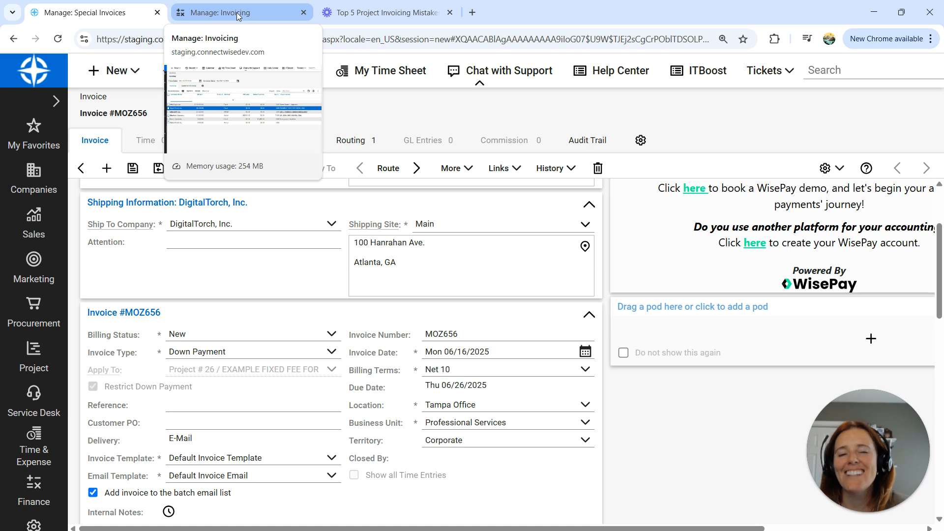
pyautogui.click(238, 17)
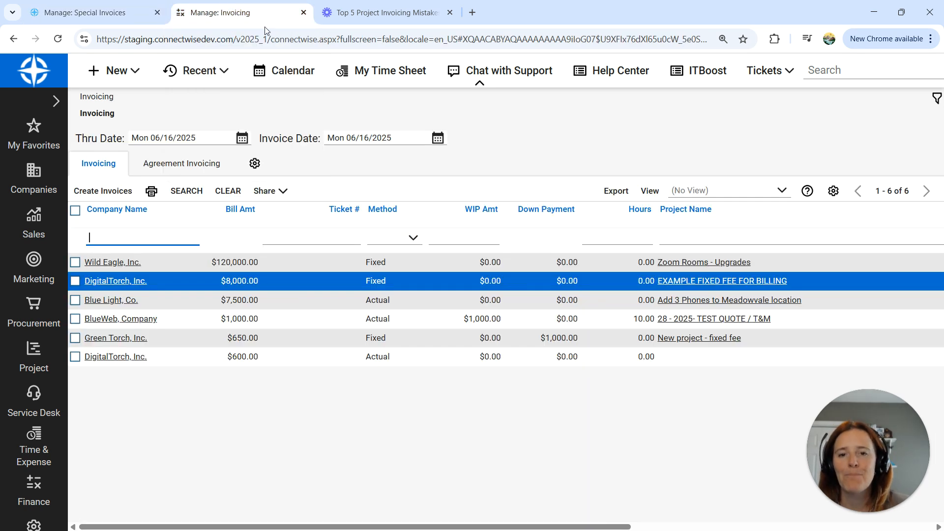
pyautogui.click(32, 488)
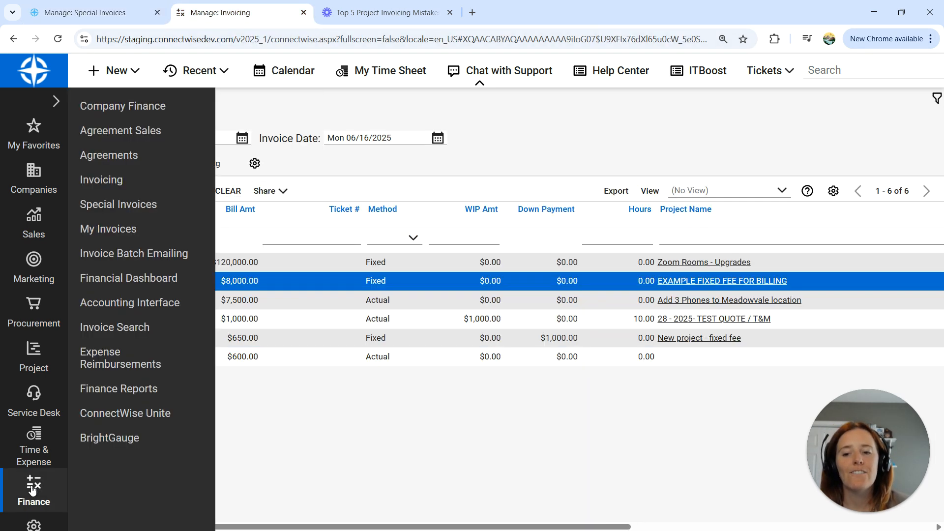
pyautogui.click(126, 183)
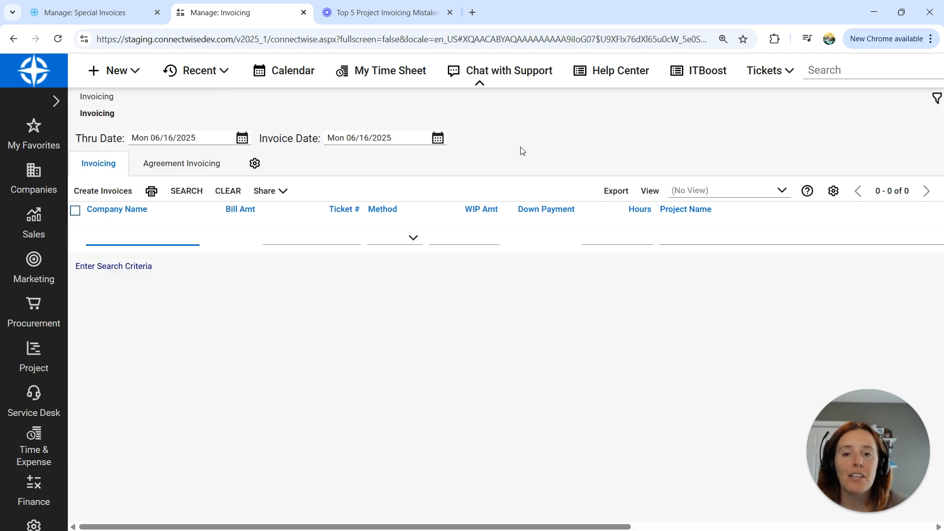
pyautogui.click(195, 192)
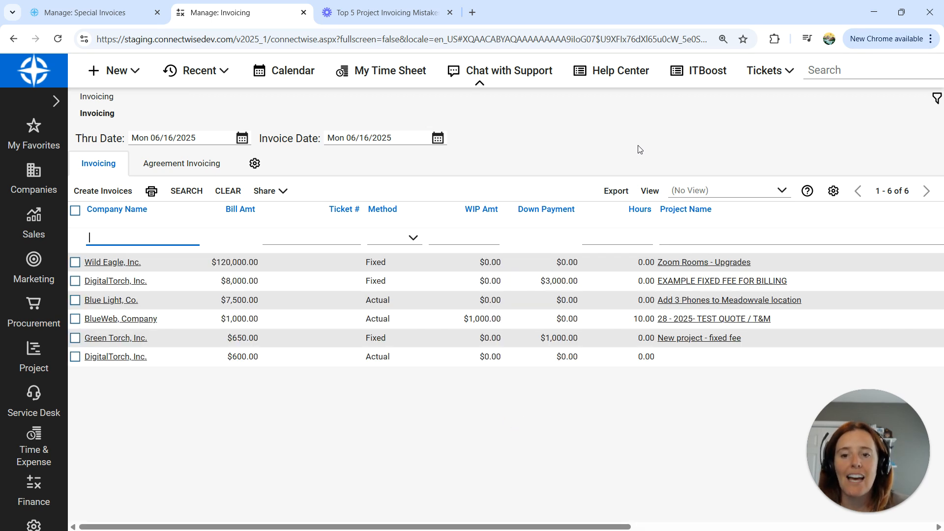
pyautogui.click(559, 298)
pyautogui.click(566, 282)
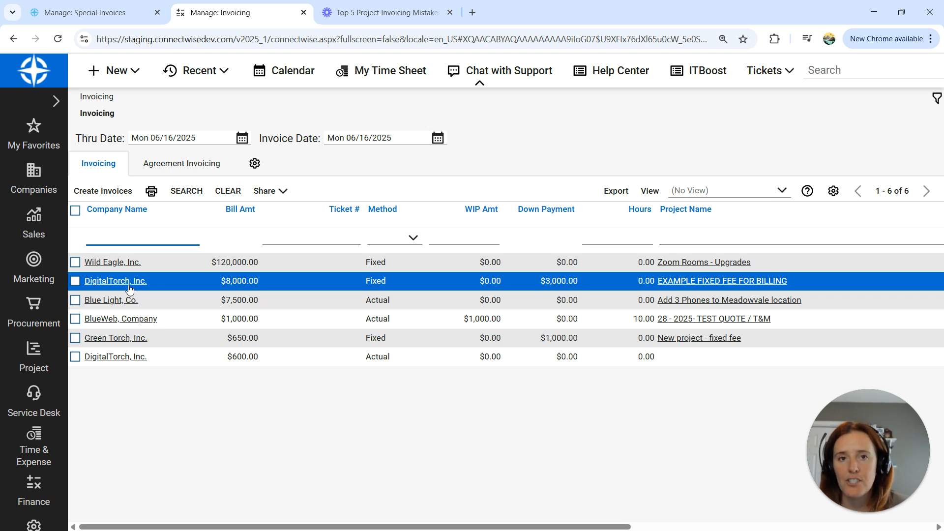
# Step: Try to create the invoice for the DigitalTorch, Inc. EXAMPLE FIXED FEE FOR BILLING entry, then cancel
pyautogui.click(77, 283)
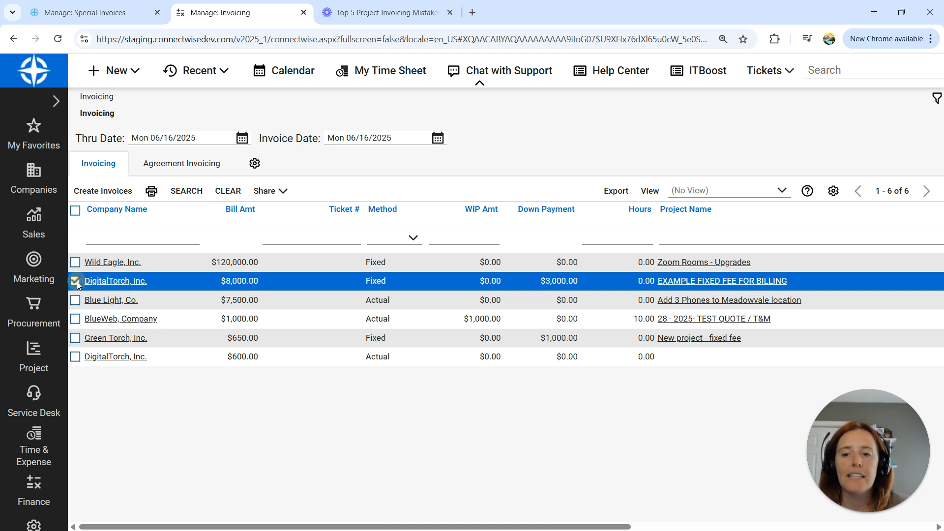
pyautogui.click(105, 193)
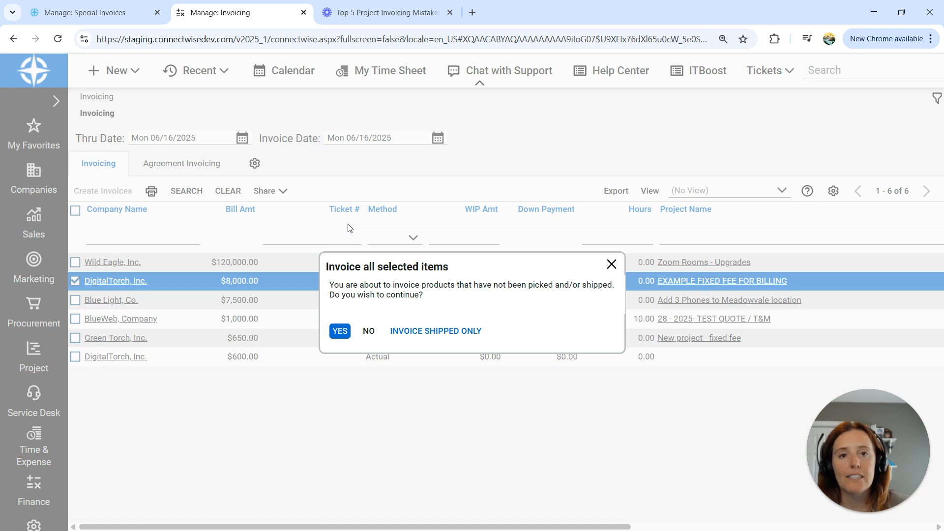
pyautogui.click(611, 265)
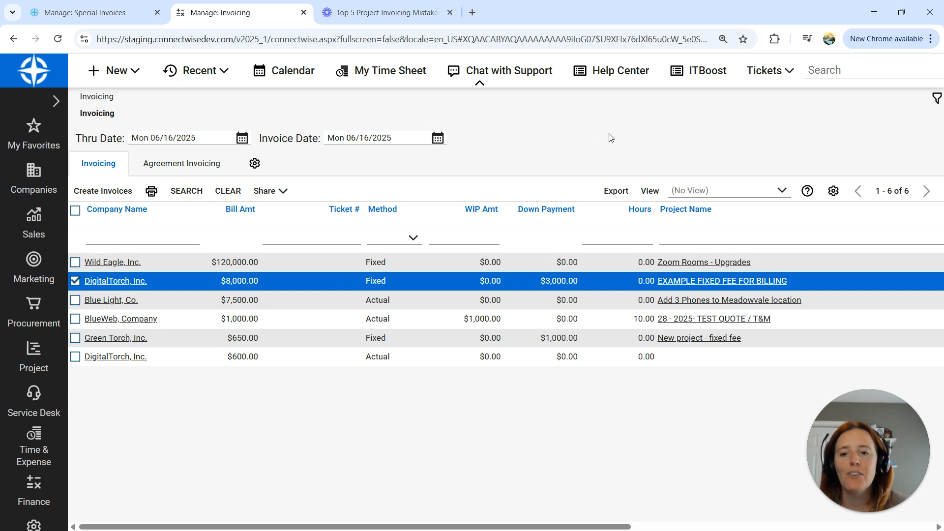
# Step: Open the DigitalTorch, Inc. EXAMPLE FIXED FEE FOR BILLING entry and start a progress bill that includes unpicked or unshipped products
pyautogui.click(123, 283)
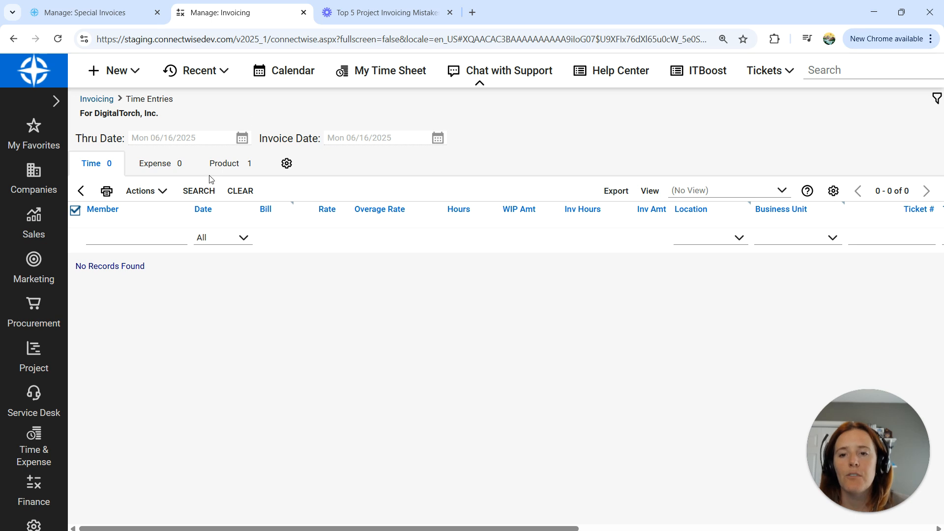
pyautogui.click(152, 196)
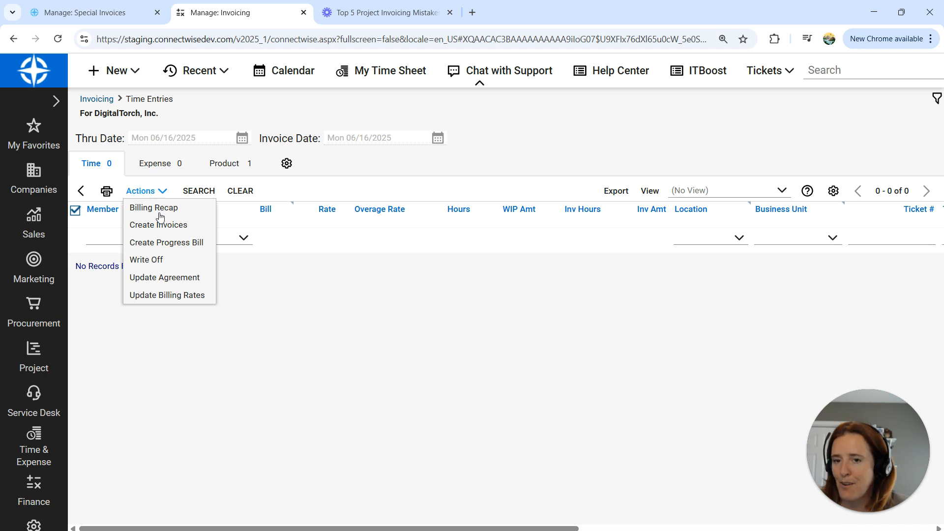
pyautogui.click(166, 244)
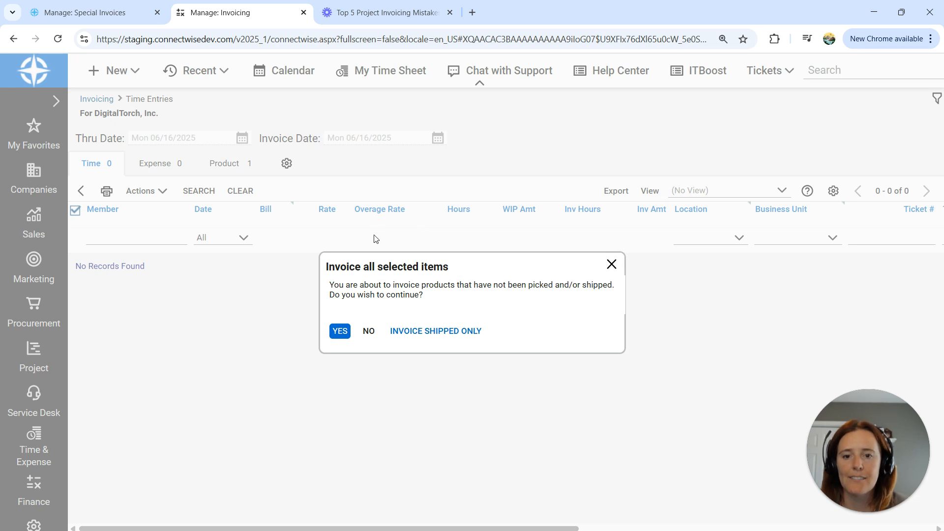
pyautogui.click(342, 334)
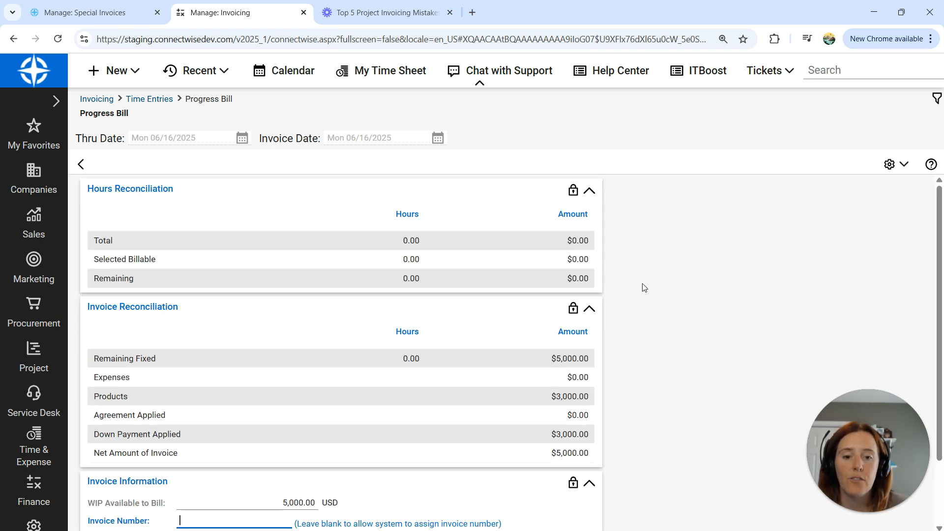
# Step: Review the progress bill's Invoice Reconciliation and Invoice Information, and return to the Invoicing list without continuing the bill
pyautogui.scroll(-3, 642, 288)
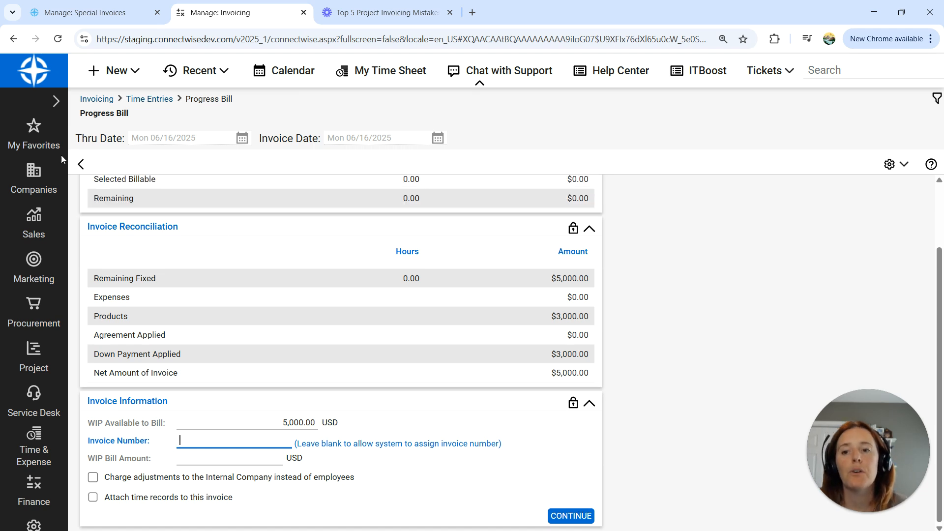
pyautogui.click(82, 167)
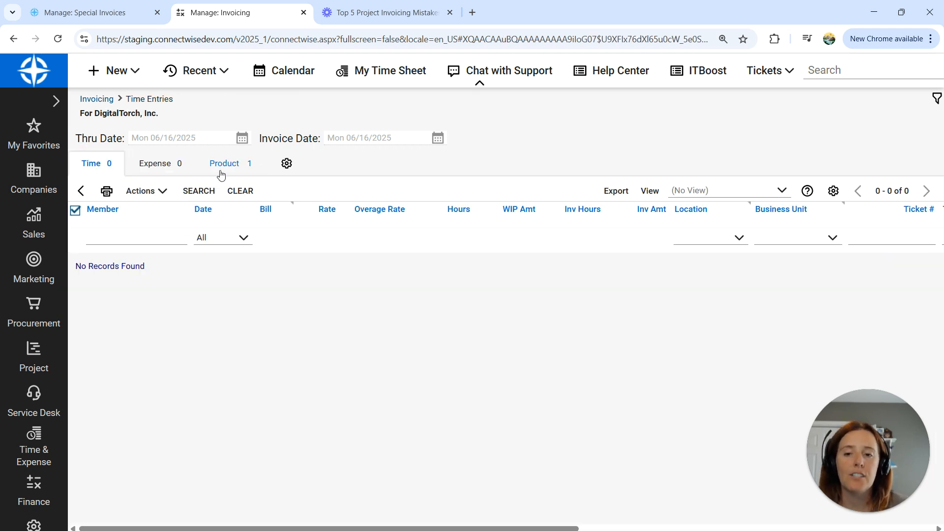
pyautogui.click(82, 192)
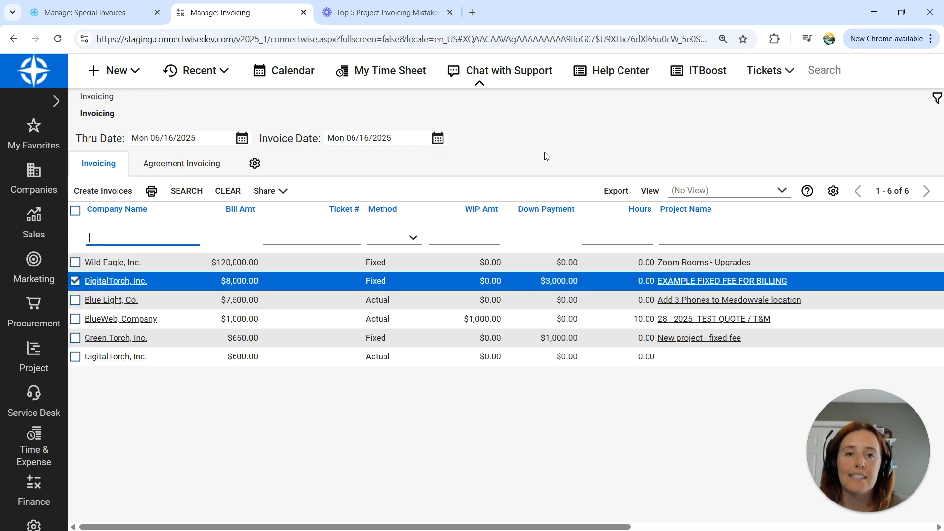